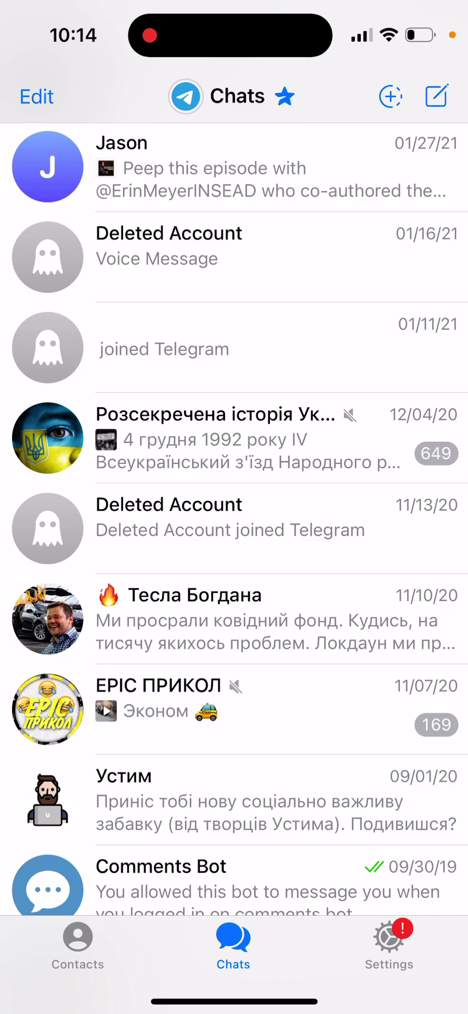
# - Swipe across the Chats list to open the story camera aimed at the grey fabric
pyautogui.moveTo(234, 1000); pyautogui.dragTo(274, 1000)
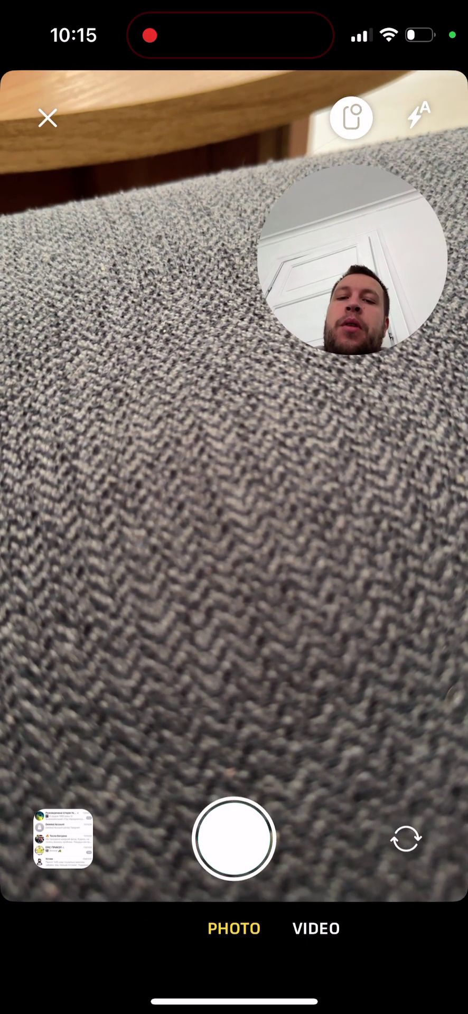
# - Photograph the fabric and draw a red smiley face with two eyes and a smile
pyautogui.click(234, 837)
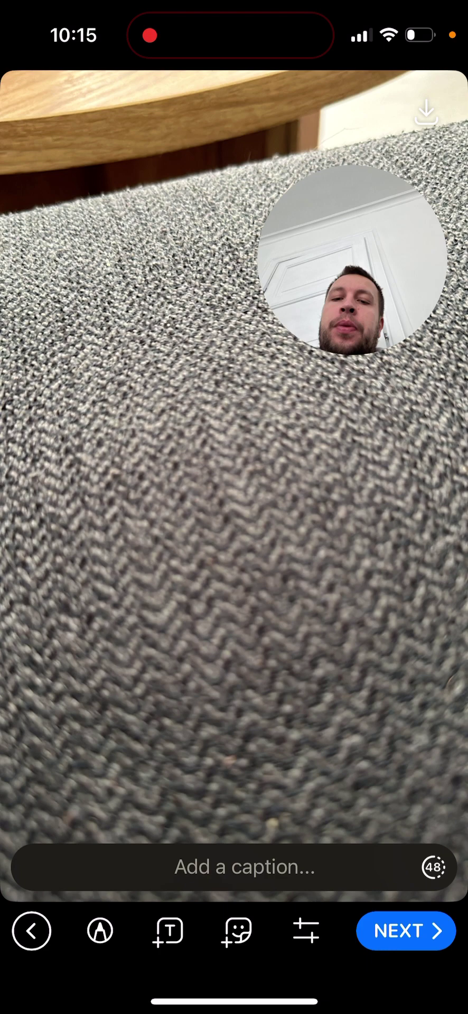
pyautogui.click(100, 930)
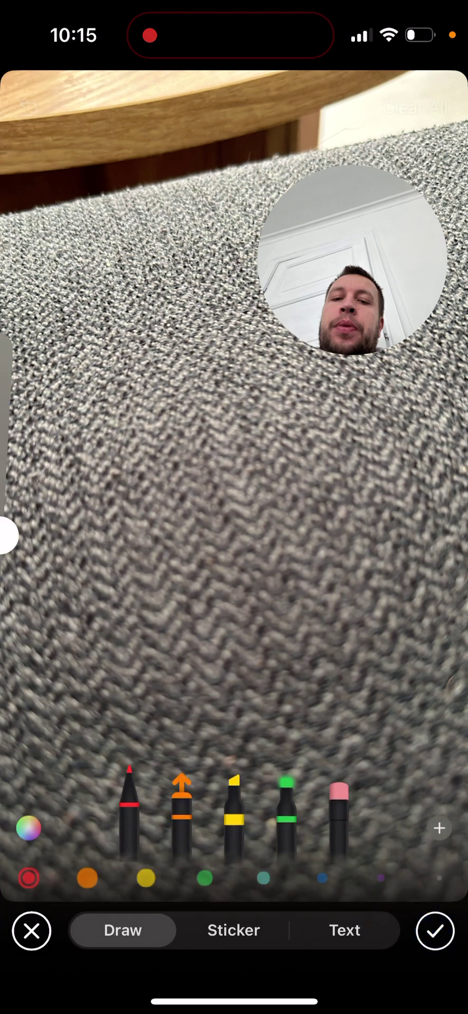
pyautogui.moveTo(140, 551)
pyautogui.mouseDown()
pyautogui.moveTo(248, 481)
pyautogui.moveTo(184, 509)
pyautogui.mouseUp()
pyautogui.click(211, 566)
pyautogui.click(273, 570)
pyautogui.moveTo(235, 642); pyautogui.dragTo(307, 601)
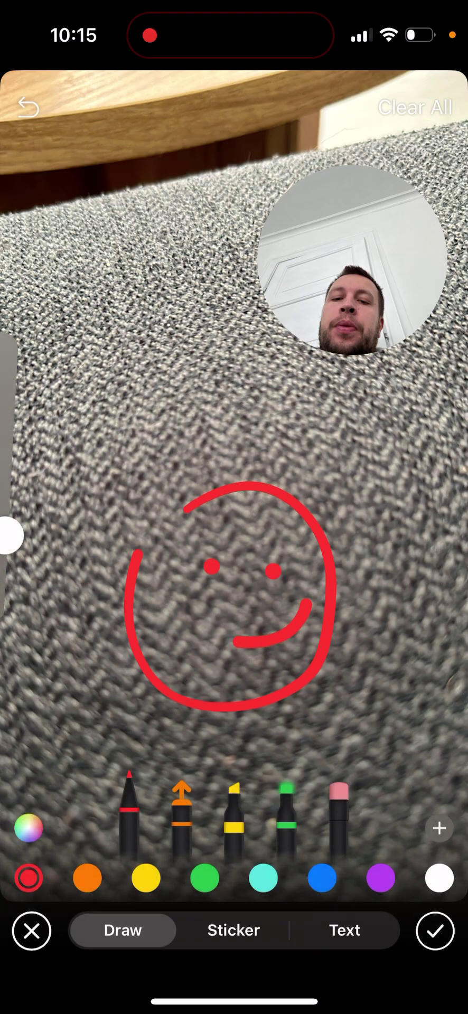
# - Add the grinning animated emoji sticker and place it at the upper left
pyautogui.click(233, 930)
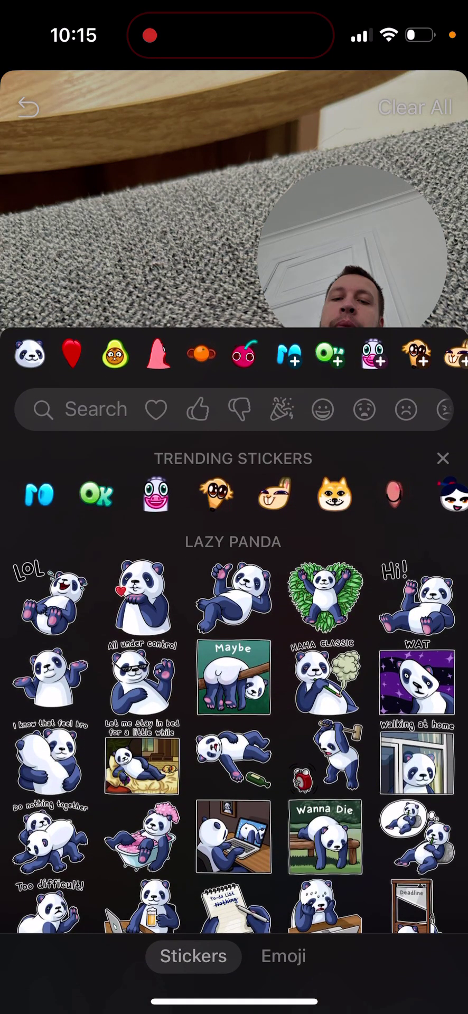
pyautogui.scroll(-10, 234, 655)
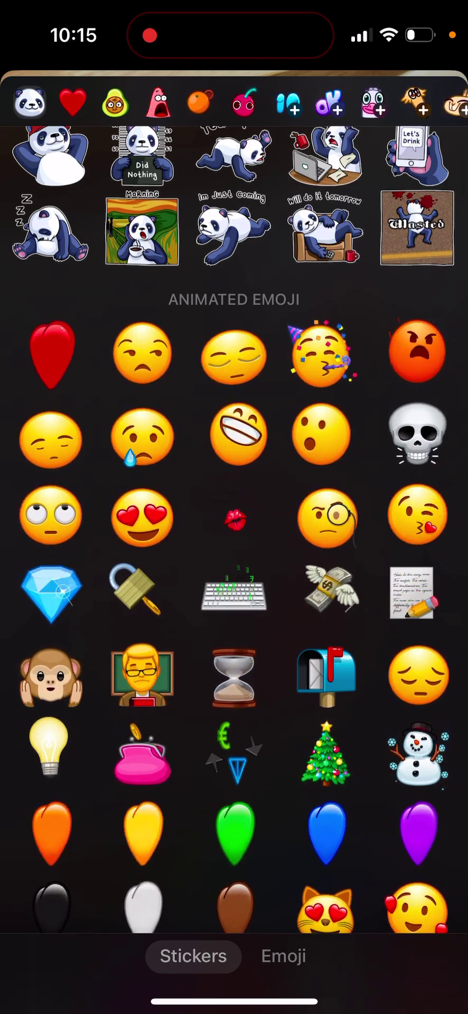
pyautogui.click(228, 436)
pyautogui.moveTo(237, 484)
pyautogui.mouseDown()
pyautogui.moveTo(205, 478)
pyautogui.moveTo(113, 398)
pyautogui.mouseUp()
# - Add an enlarged, tilted 'Hello' text label and finish decorating
pyautogui.click(344, 930)
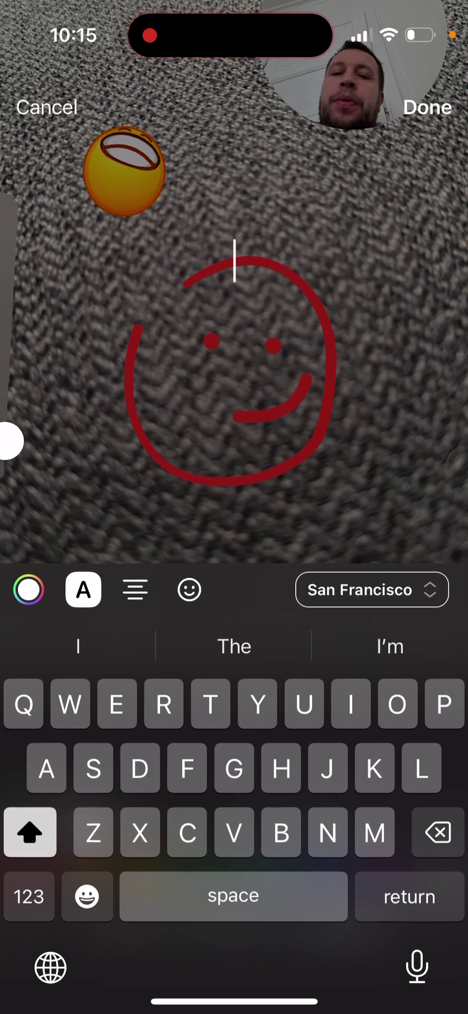
pyautogui.write('Hello')
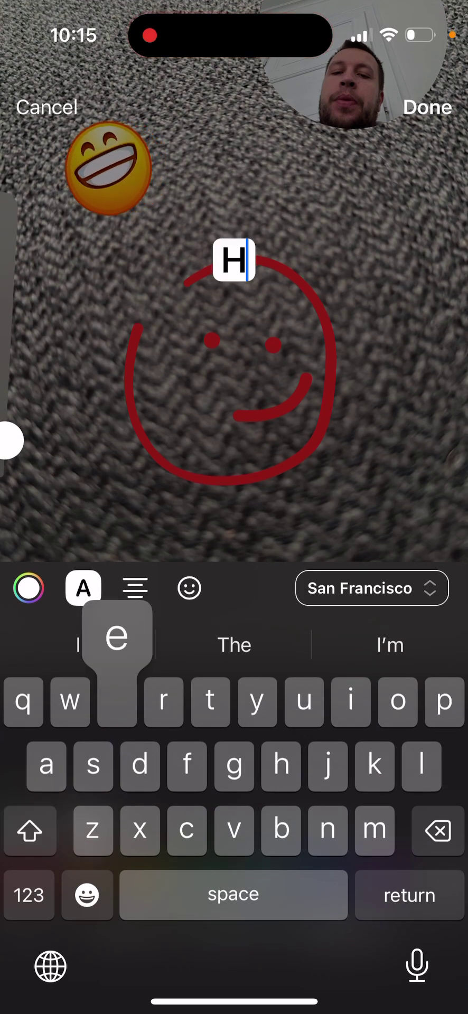
pyautogui.click(427, 107)
pyautogui.moveTo(248, 483); pyautogui.dragTo(359, 478)
pyautogui.moveTo(234, 485)
pyautogui.mouseDown()
pyautogui.moveTo(226, 463)
pyautogui.moveTo(234, 484)
pyautogui.moveTo(343, 481)
pyautogui.mouseUp()
pyautogui.click(434, 930)
# - Browse the photo adjustment sliders and the colour tint settings
pyautogui.click(306, 930)
pyautogui.scroll(-3, 234, 792)
pyautogui.scroll(3, 233, 792)
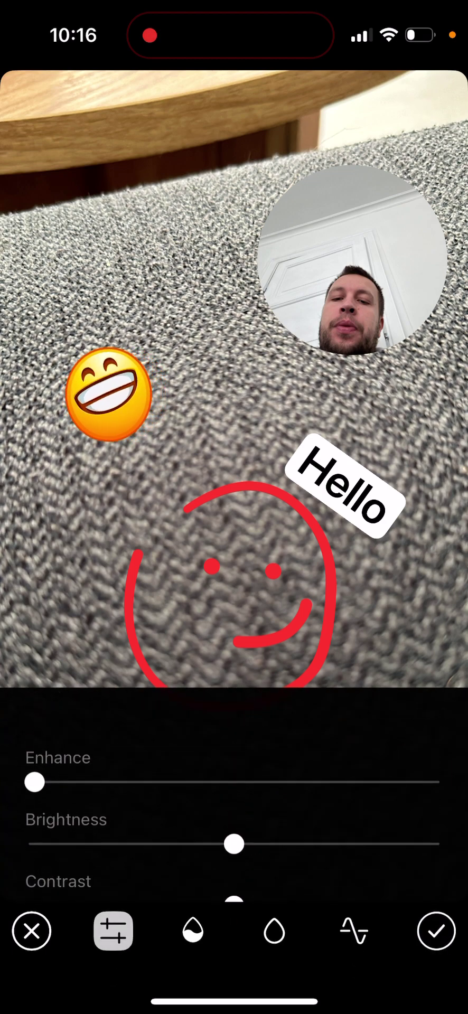
pyautogui.scroll(-2, 233, 815)
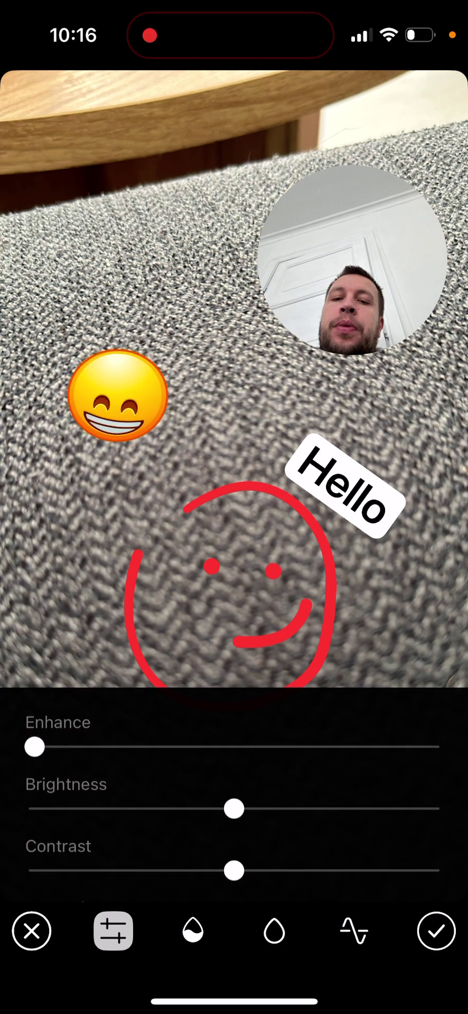
pyautogui.scroll(-5, 234, 791)
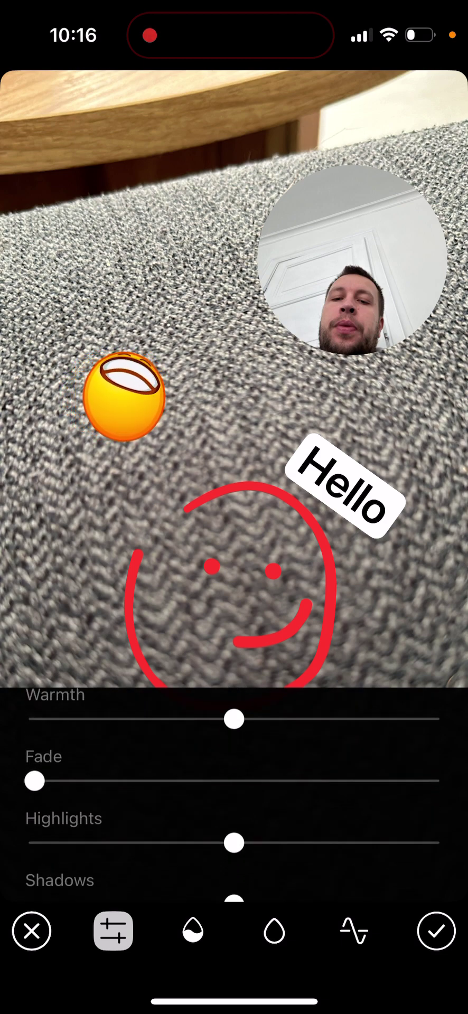
pyautogui.scroll(-2, 234, 792)
pyautogui.scroll(5, 234, 792)
pyautogui.click(193, 931)
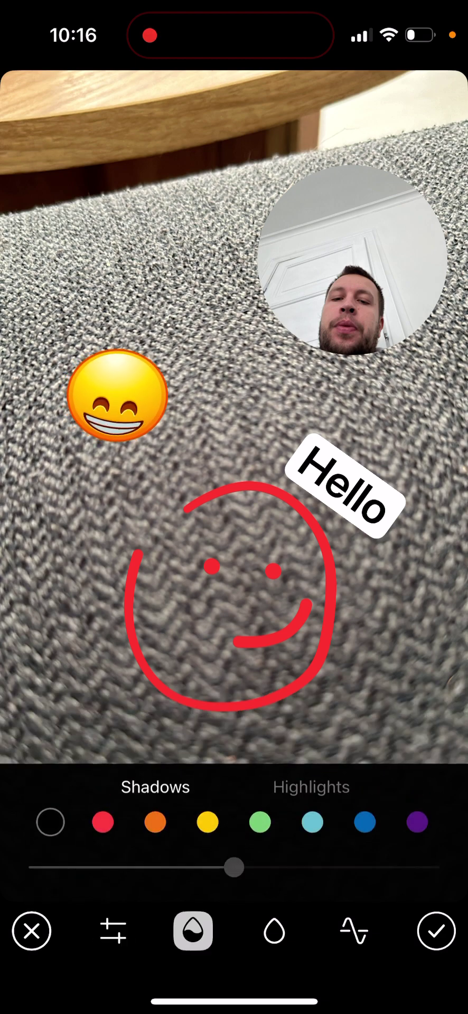
# - Apply a radial blur focused near the upper left and increase its strength
pyautogui.click(274, 930)
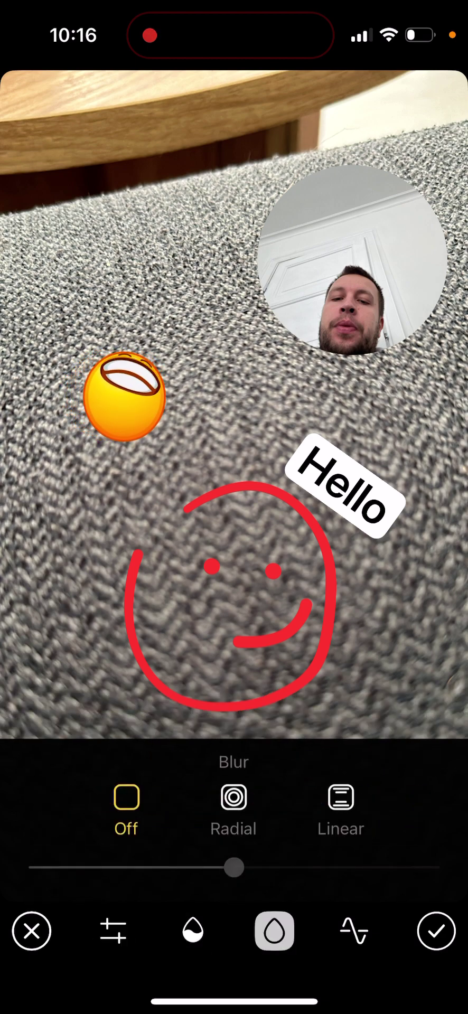
pyautogui.click(233, 796)
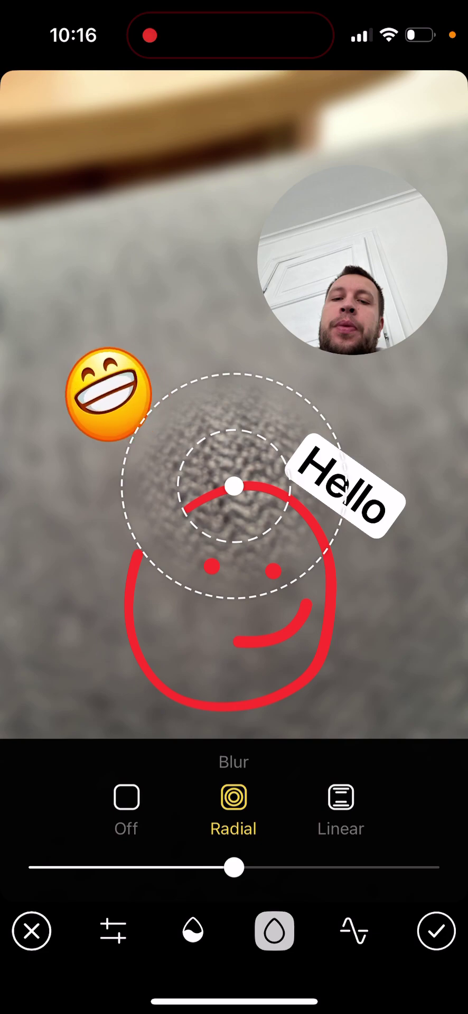
pyautogui.click(341, 797)
pyautogui.click(234, 796)
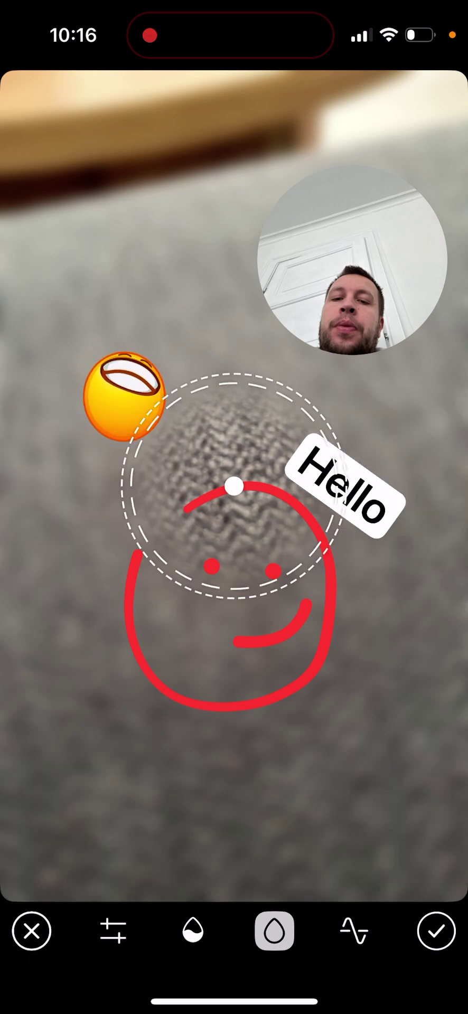
pyautogui.moveTo(234, 486)
pyautogui.mouseDown()
pyautogui.moveTo(233, 461)
pyautogui.moveTo(221, 439)
pyautogui.moveTo(91, 262)
pyautogui.moveTo(63, 233)
pyautogui.moveTo(95, 190)
pyautogui.moveTo(85, 143)
pyautogui.mouseUp()
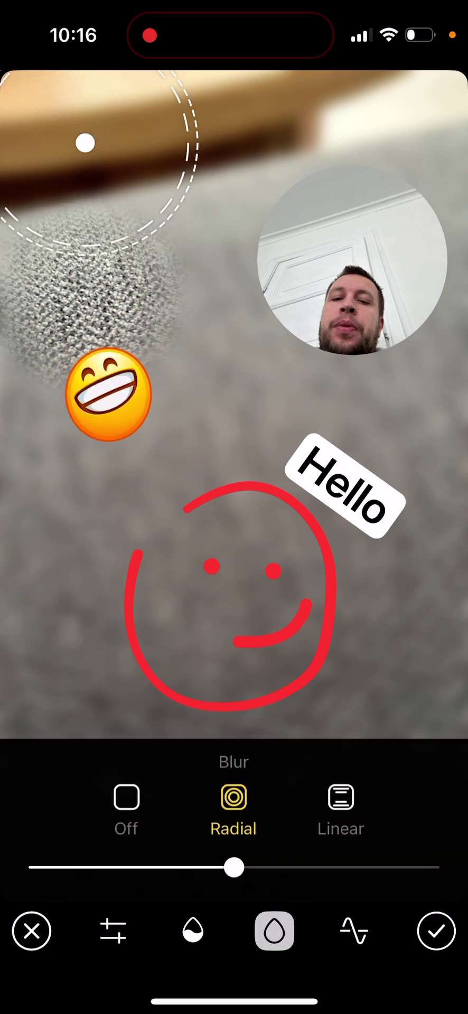
pyautogui.moveTo(234, 866)
pyautogui.mouseDown()
pyautogui.moveTo(131, 866)
pyautogui.moveTo(421, 866)
pyautogui.moveTo(269, 867)
pyautogui.mouseUp()
# - Caption the story 'Hi' and keep its visibility at 48 Hours
pyautogui.click(436, 930)
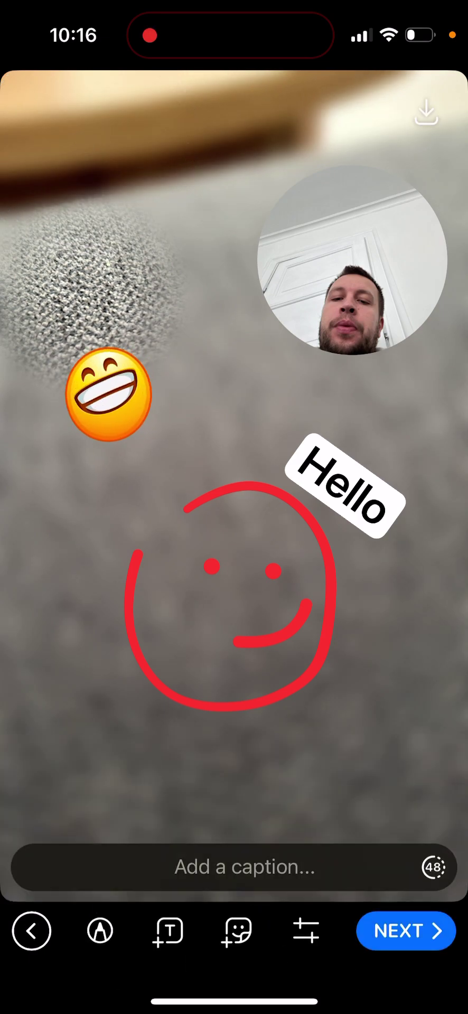
pyautogui.click(215, 864)
pyautogui.write('Hi')
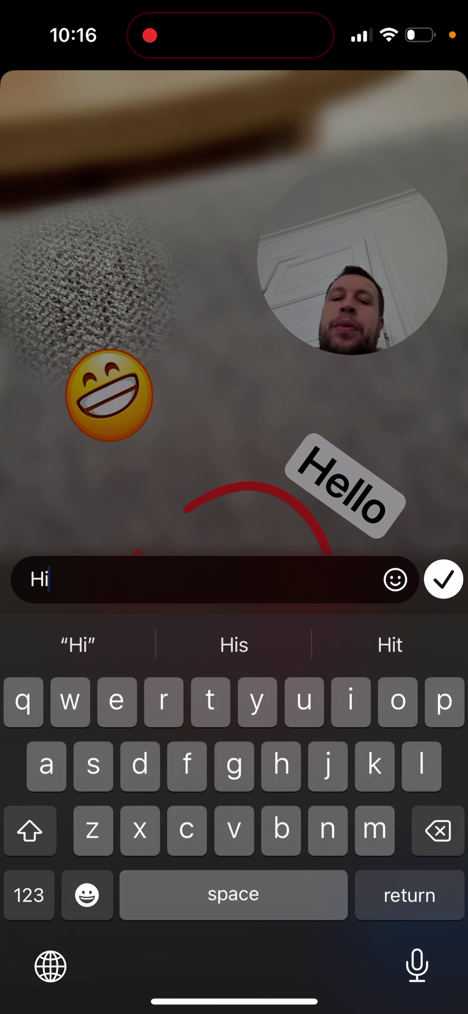
pyautogui.click(443, 579)
pyautogui.click(433, 866)
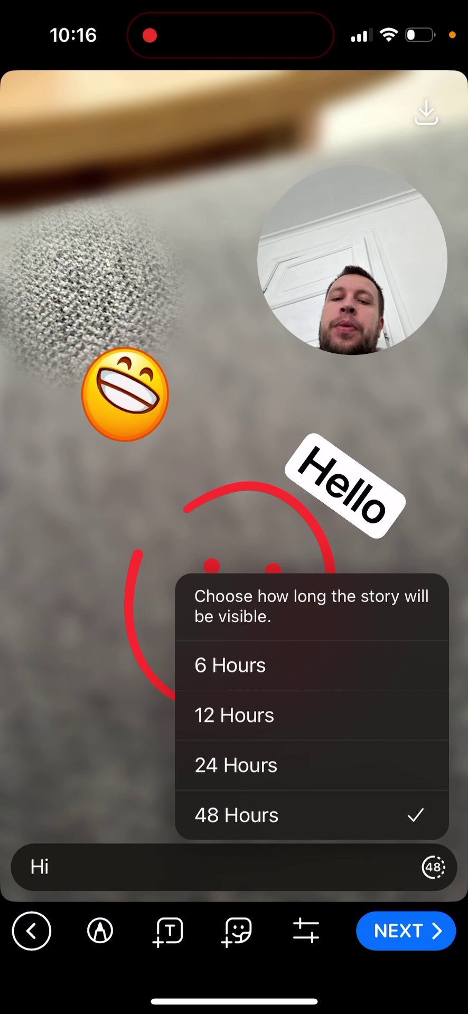
pyautogui.click(236, 815)
# - Post the story to Selected Contacts with Post to My Profile off, then view Settings
pyautogui.click(406, 930)
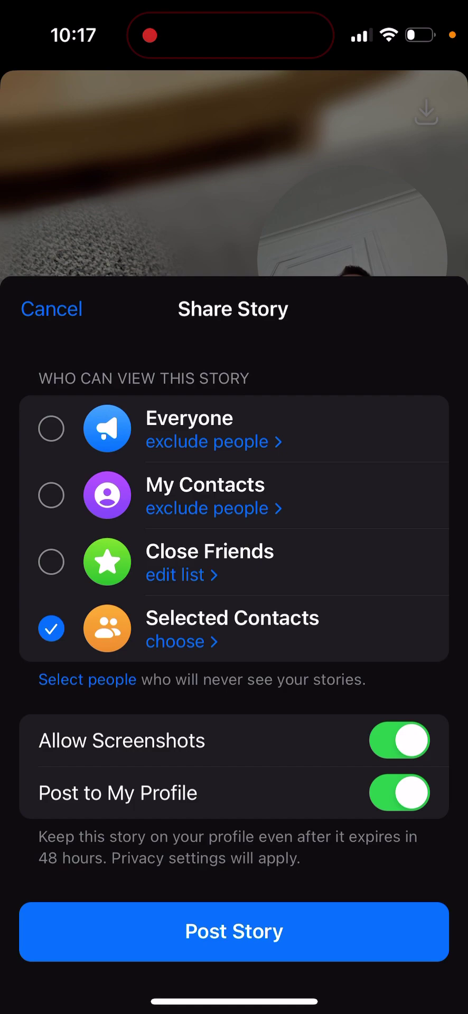
pyautogui.click(399, 792)
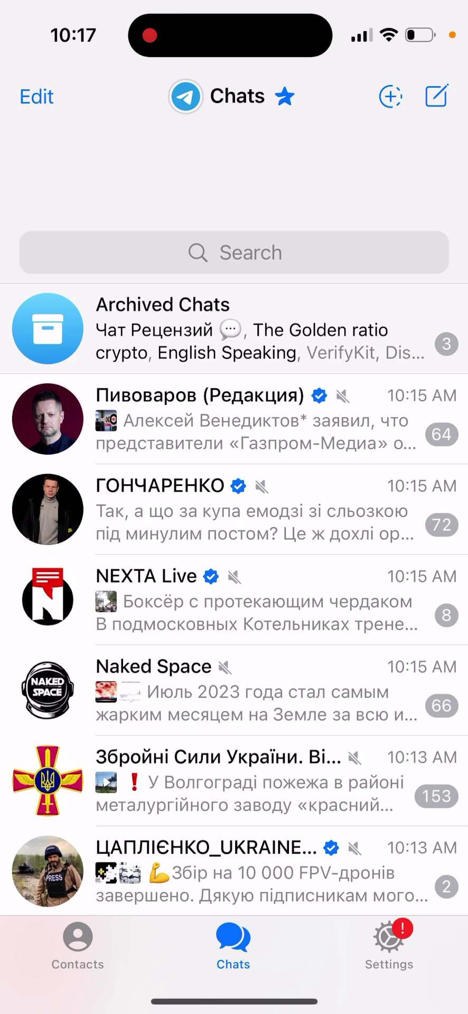
pyautogui.click(389, 945)
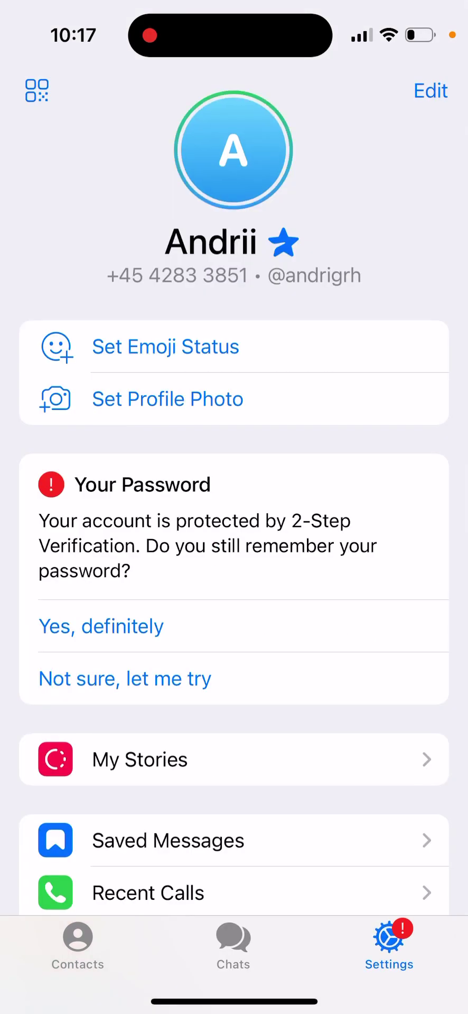
pyautogui.click(233, 150)
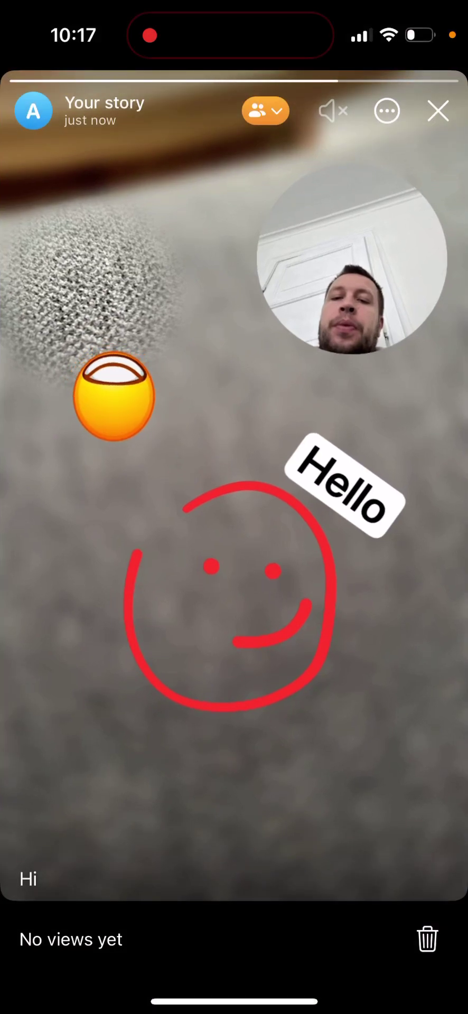
pyautogui.click(265, 110)
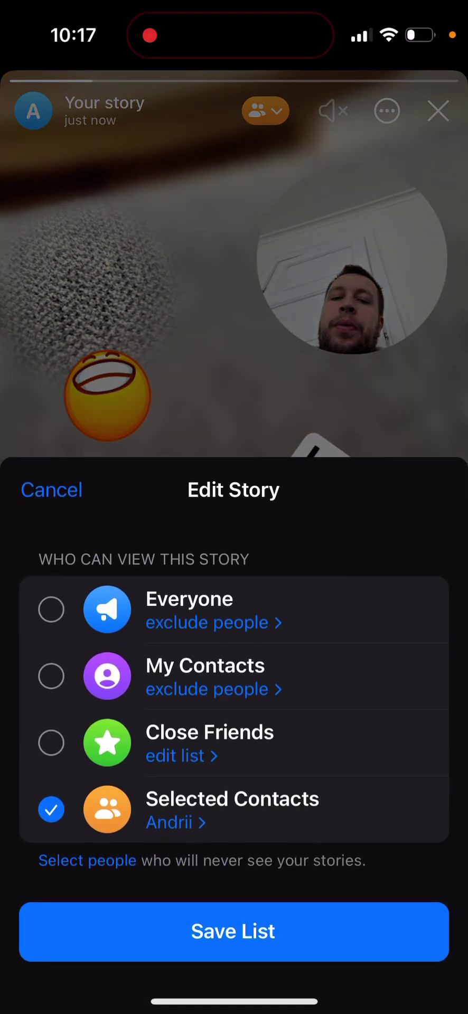
pyautogui.click(51, 489)
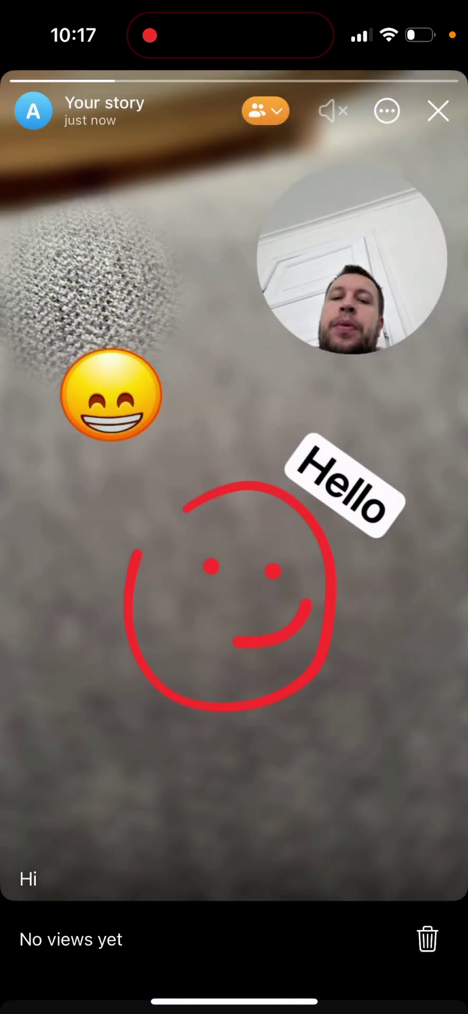
pyautogui.click(387, 111)
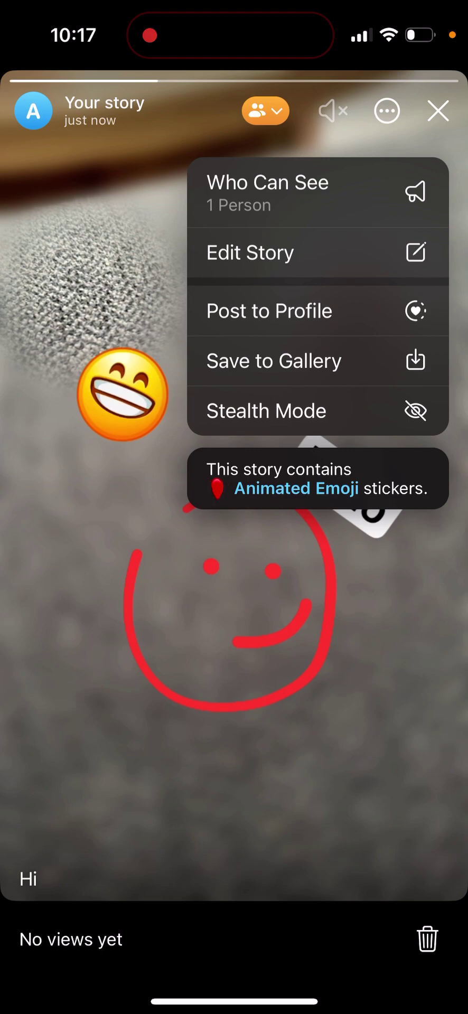
pyautogui.click(266, 410)
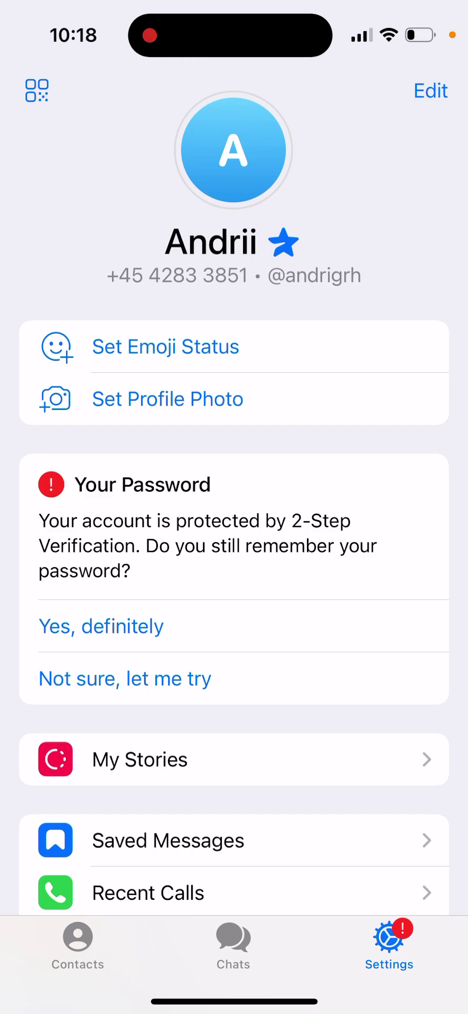
pyautogui.click(140, 759)
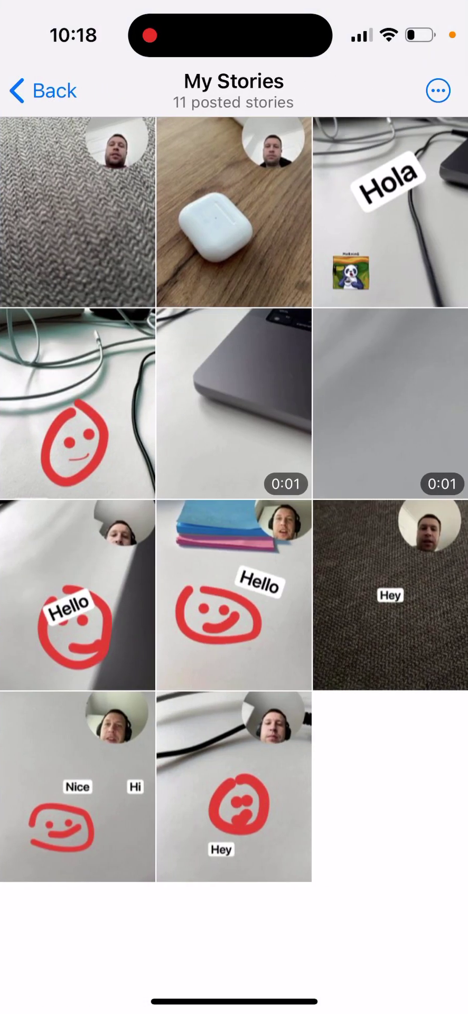
pyautogui.click(437, 90)
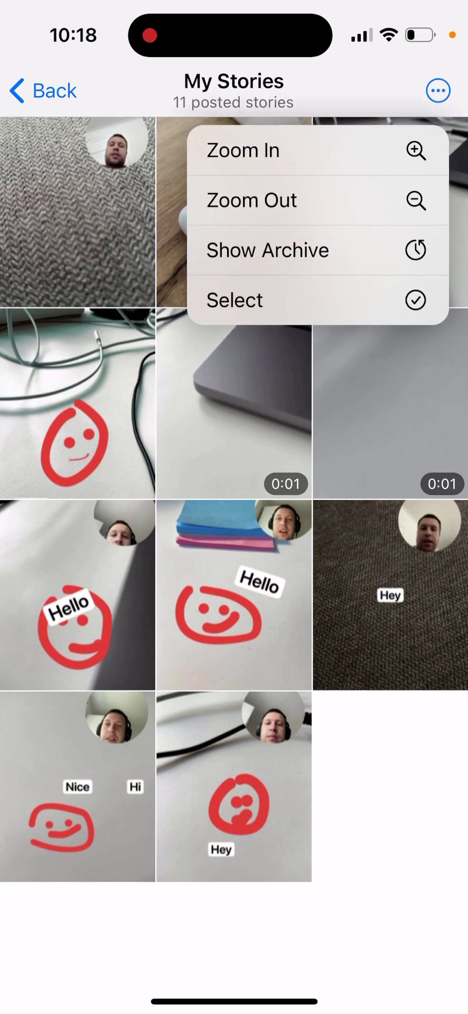
pyautogui.click(235, 300)
pyautogui.click(234, 787)
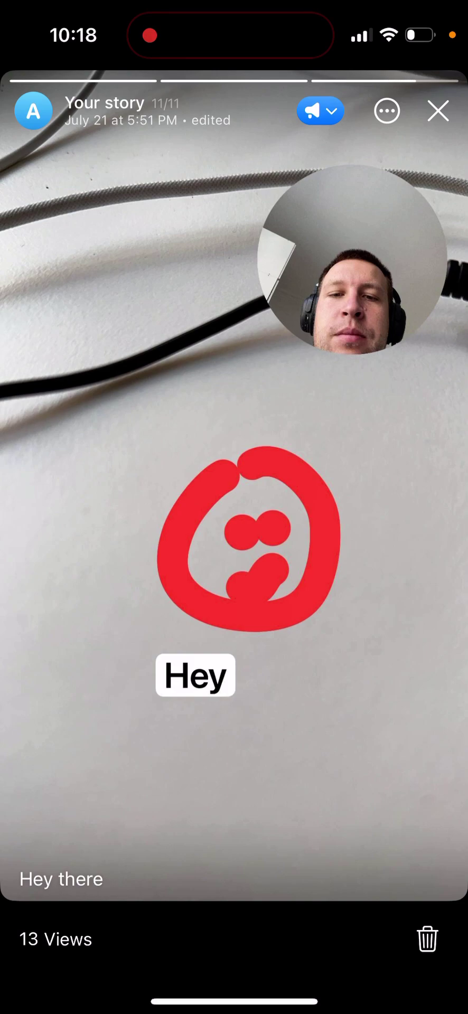
pyautogui.click(56, 939)
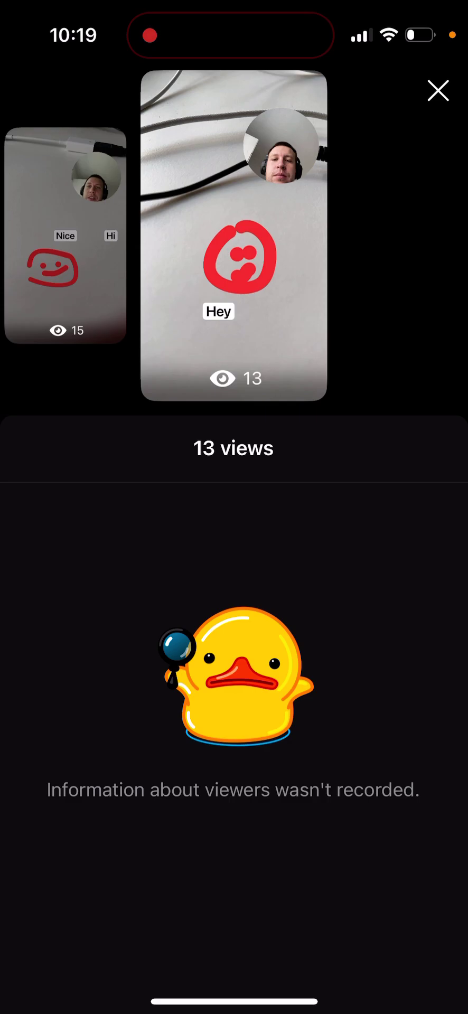
pyautogui.click(438, 91)
pyautogui.click(436, 106)
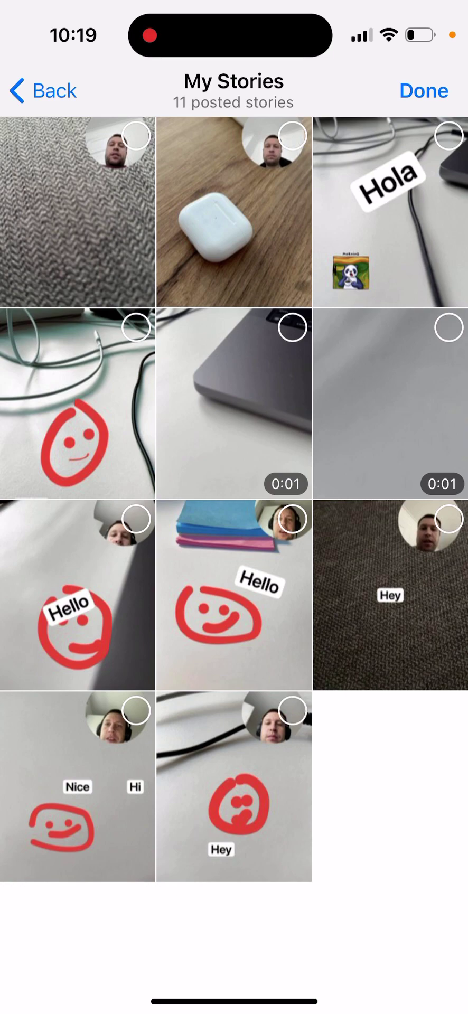
pyautogui.click(423, 91)
pyautogui.click(437, 90)
pyautogui.click(438, 90)
pyautogui.click(44, 90)
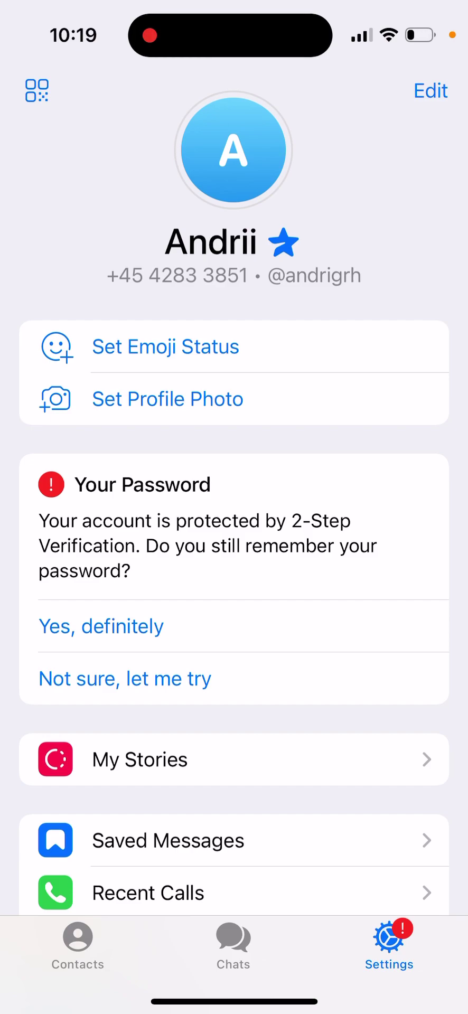
pyautogui.click(232, 150)
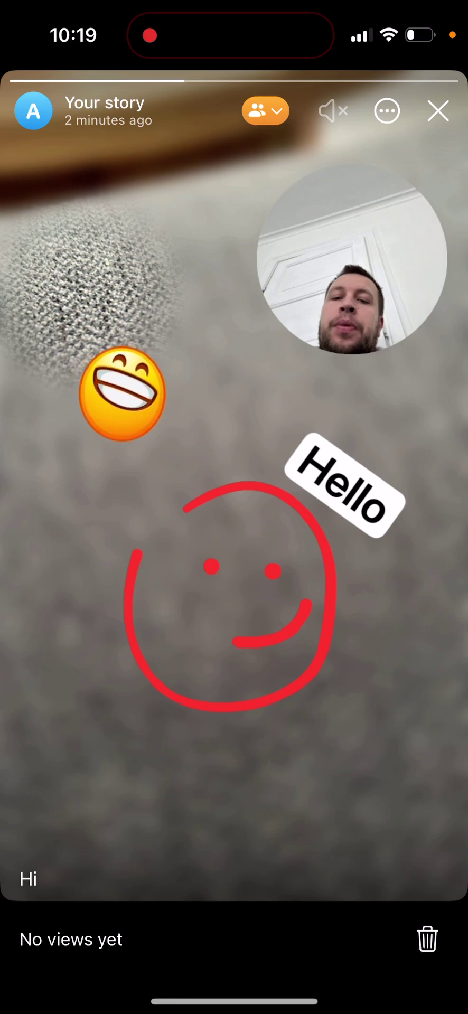
pyautogui.click(387, 110)
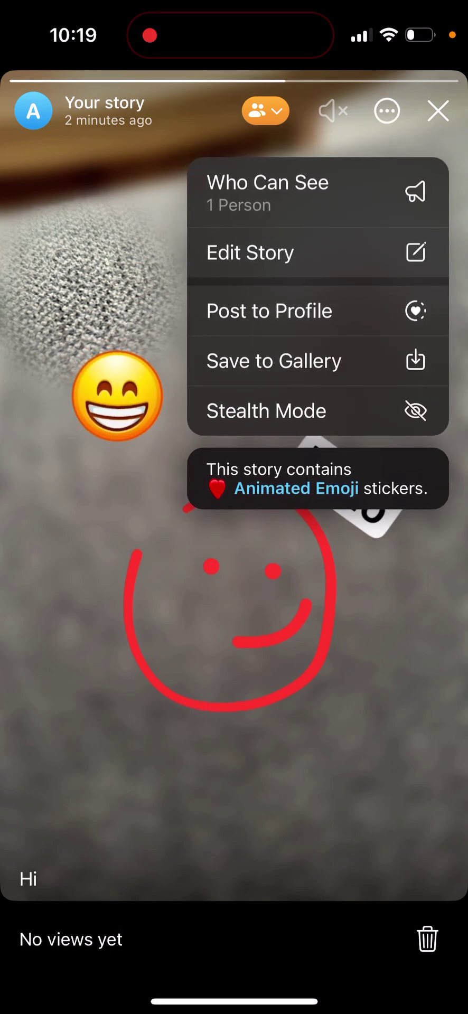